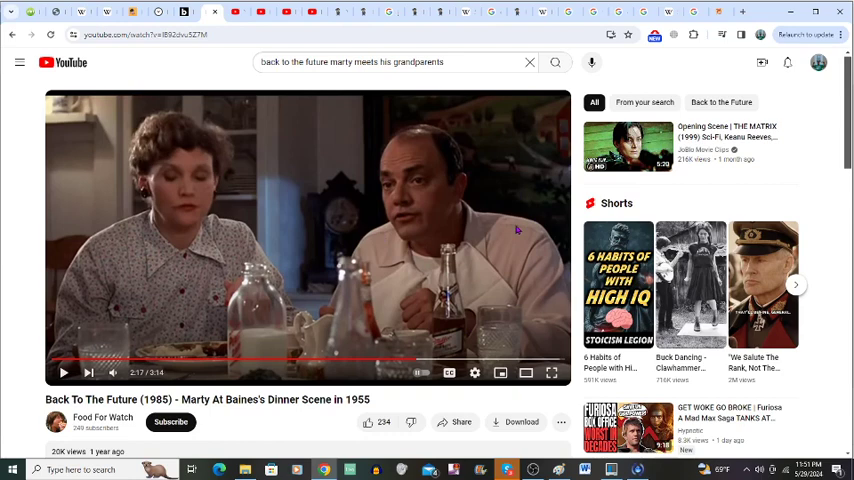
# - Play the Back to the Future dinner clip briefly and pause it at 2:20
pyautogui.click(516, 230)
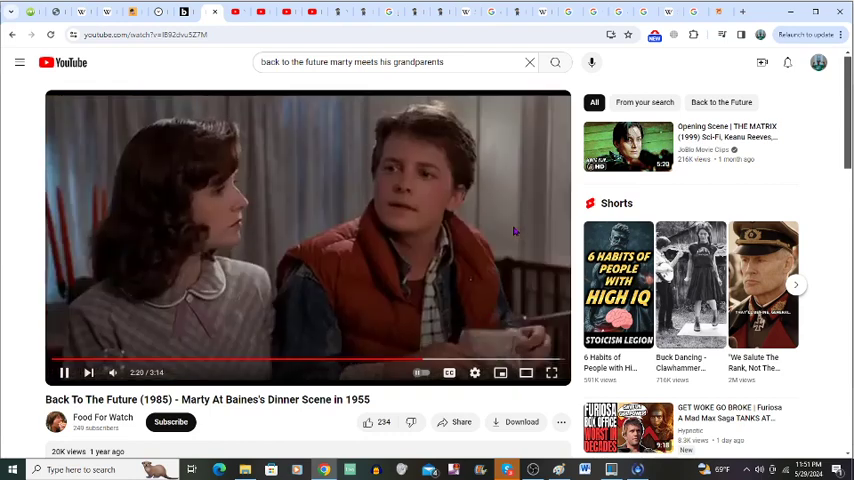
pyautogui.click(516, 231)
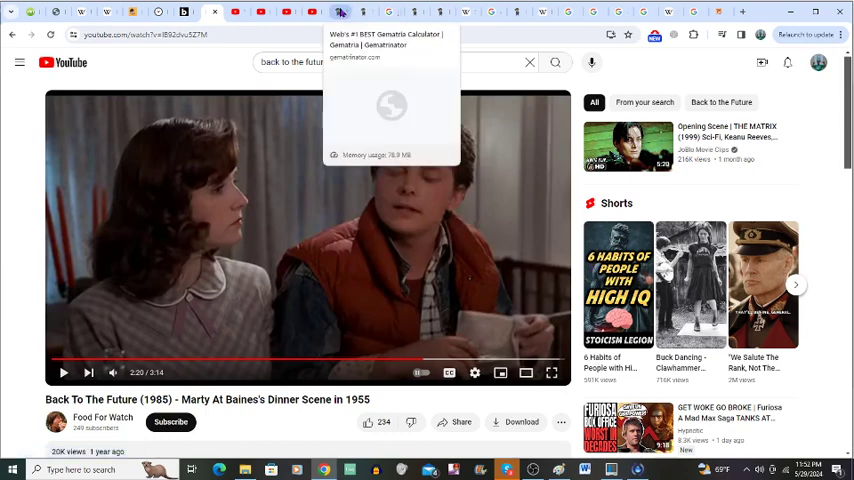
# - Switch to the Gematrinator calculator tab showing 'block' (Ordinal 43, Reverse 92)
pyautogui.click(340, 12)
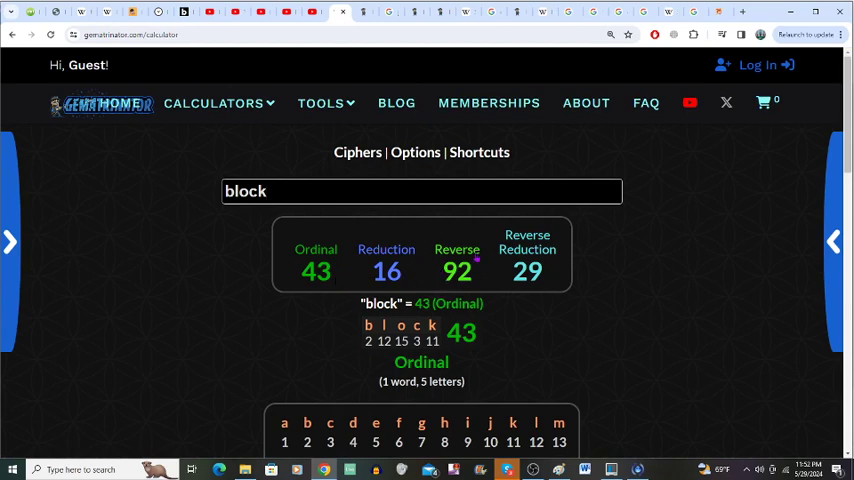
# - View the May 1–30 date count (29 days), then Sep 11 2001–Jun 02 2024
pyautogui.click(360, 12)
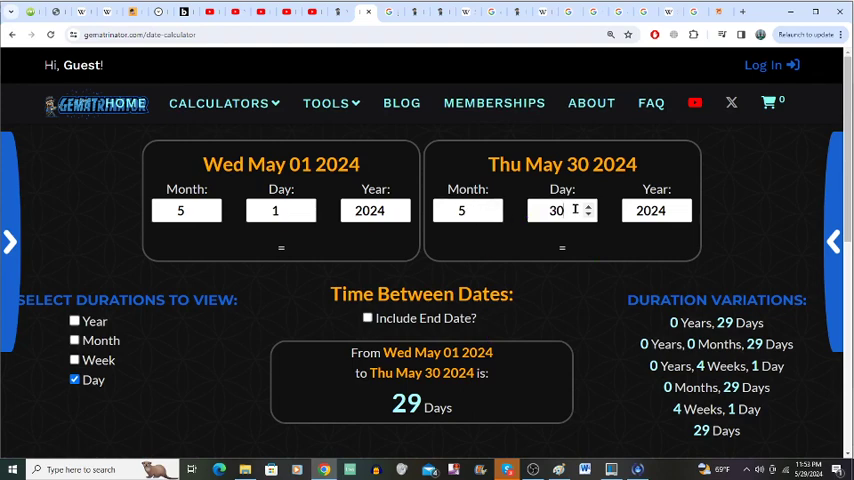
pyautogui.click(420, 10)
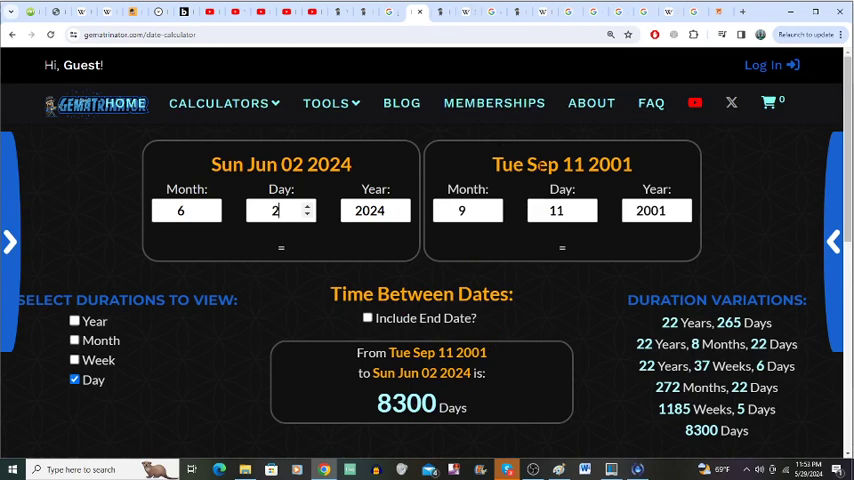
pyautogui.moveTo(446, 11)
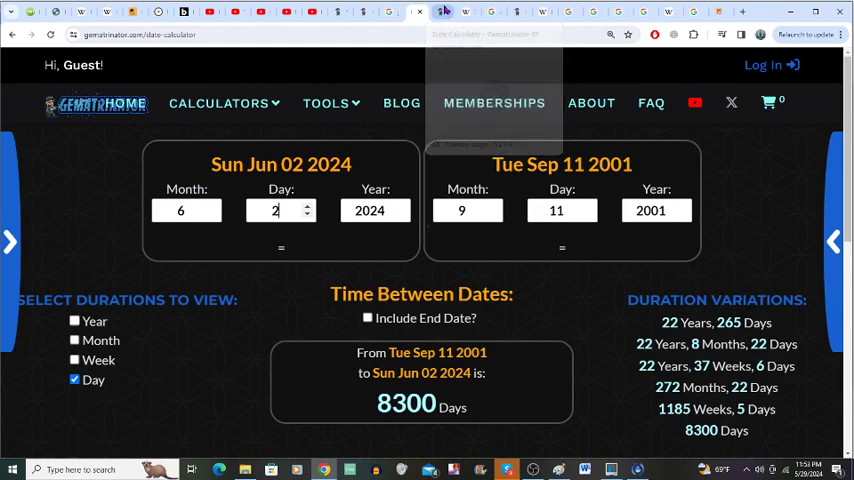
# - Switch to the date calculator tab counting 32385 days from Sep 30 1935
pyautogui.click(446, 11)
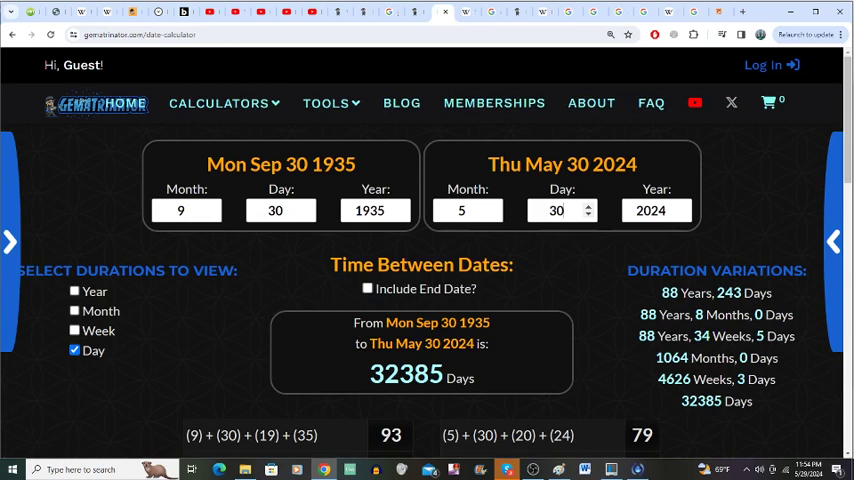
# - Switch to the date calculator tab counting May 30–Sep 30 2024 (123 days)
pyautogui.click(520, 11)
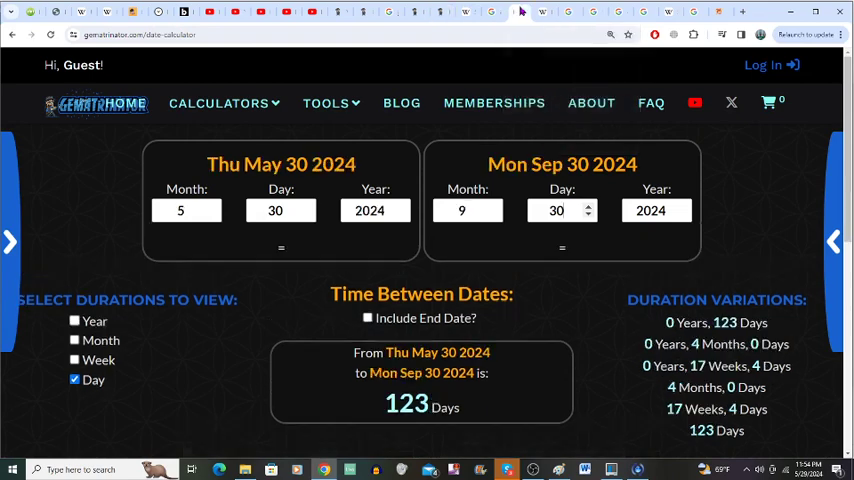